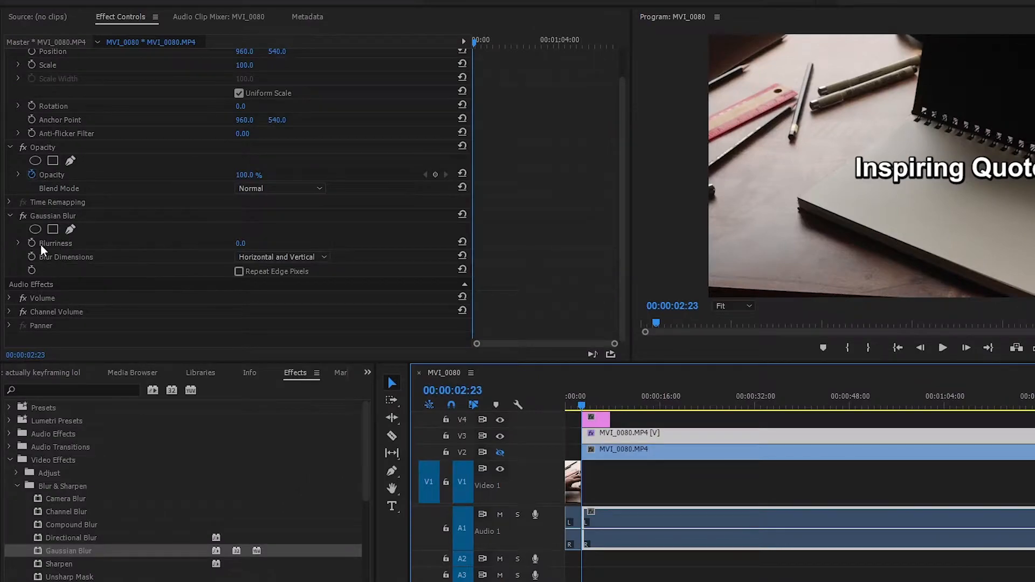
Step: Keyframe the V3 clip's Gaussian Blur, starting Blurriness at 0 at 00:00:02:23 and setting it to 100 at 00:00:06:09
left_click(31, 243)
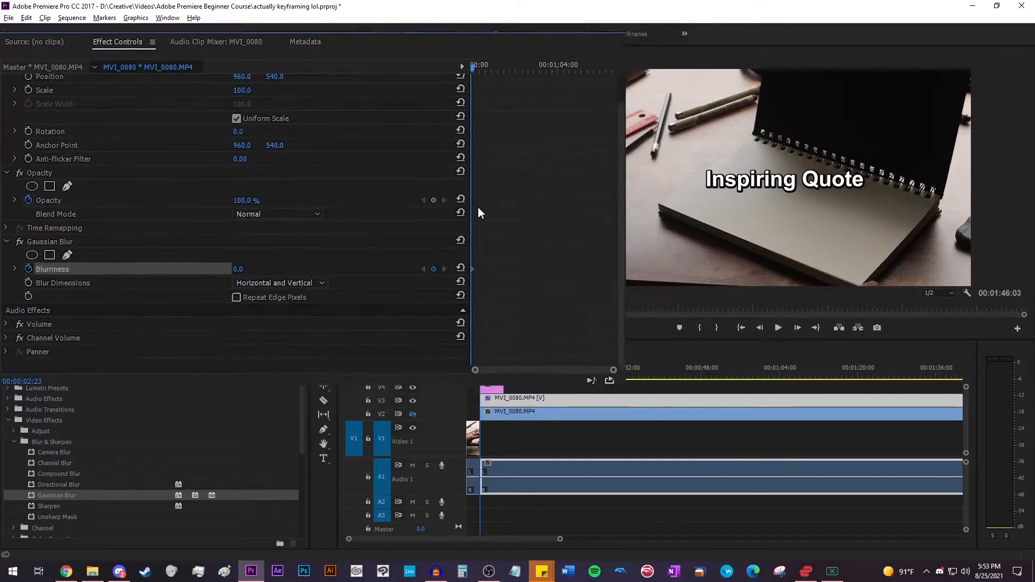
left_click_drag(481, 377, 498, 379)
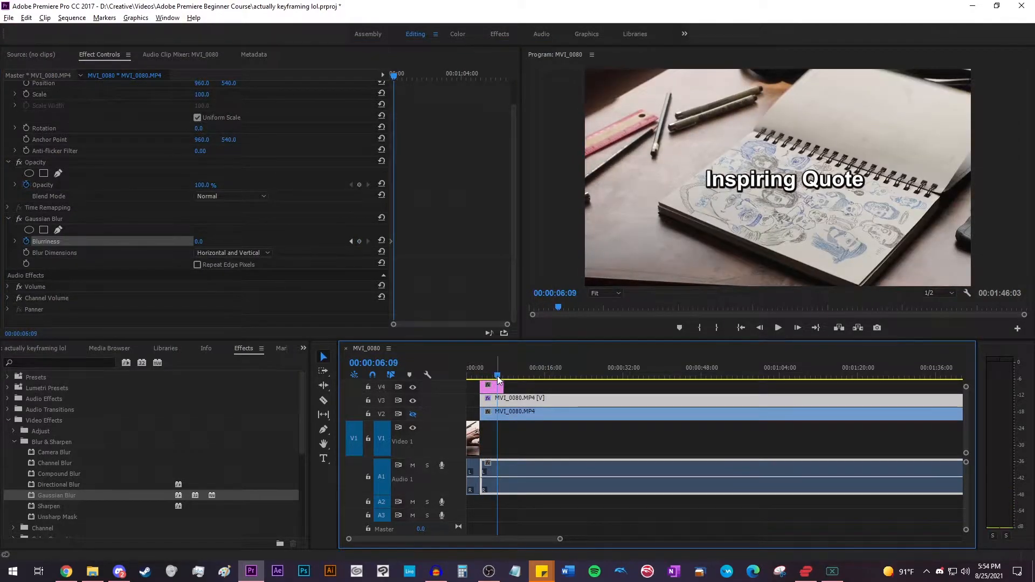
left_click(198, 241)
type("1")
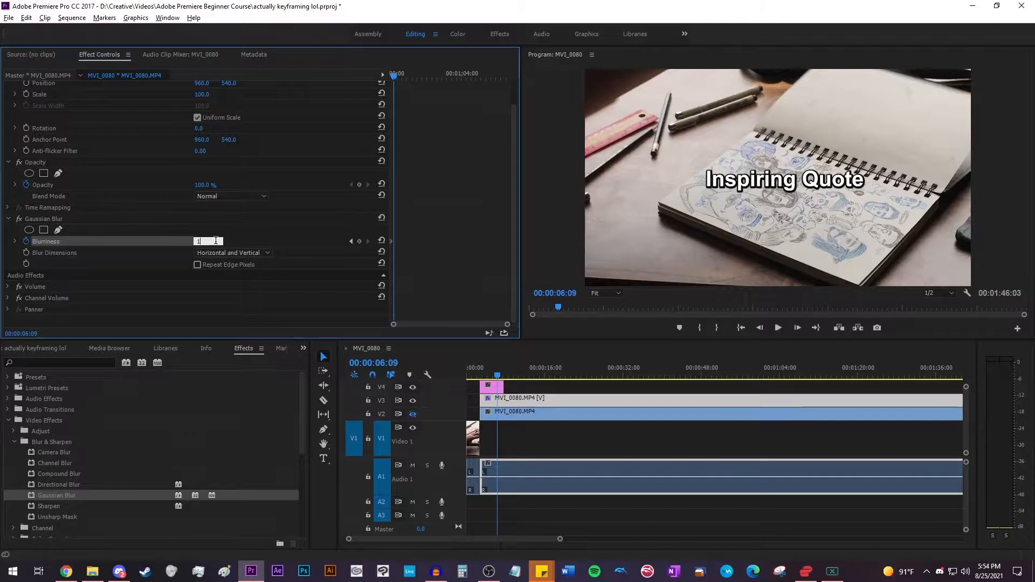
type("00")
key("Return")
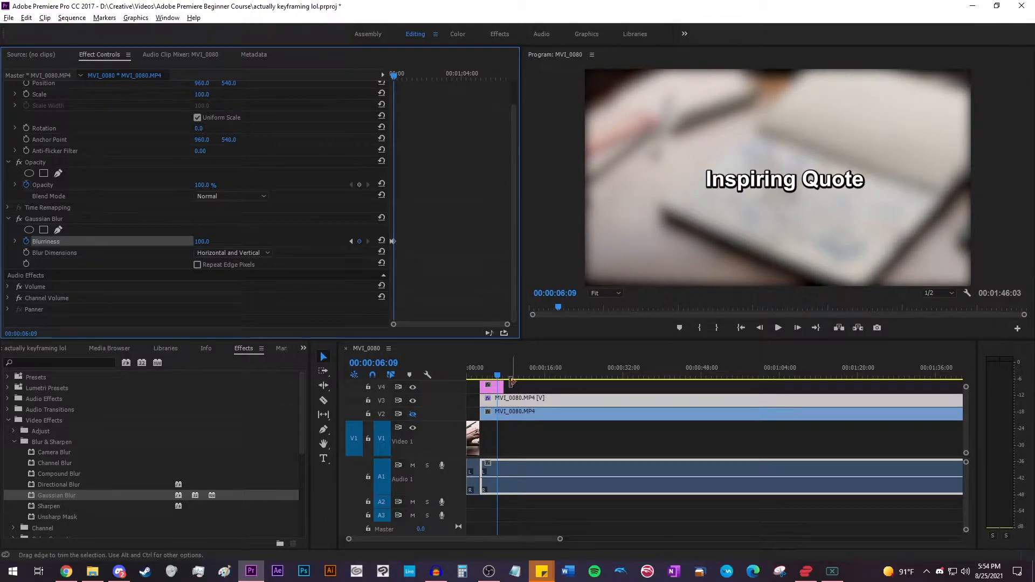
Step: Play back the sequence from just before the title to review the animated blur
left_click(480, 372)
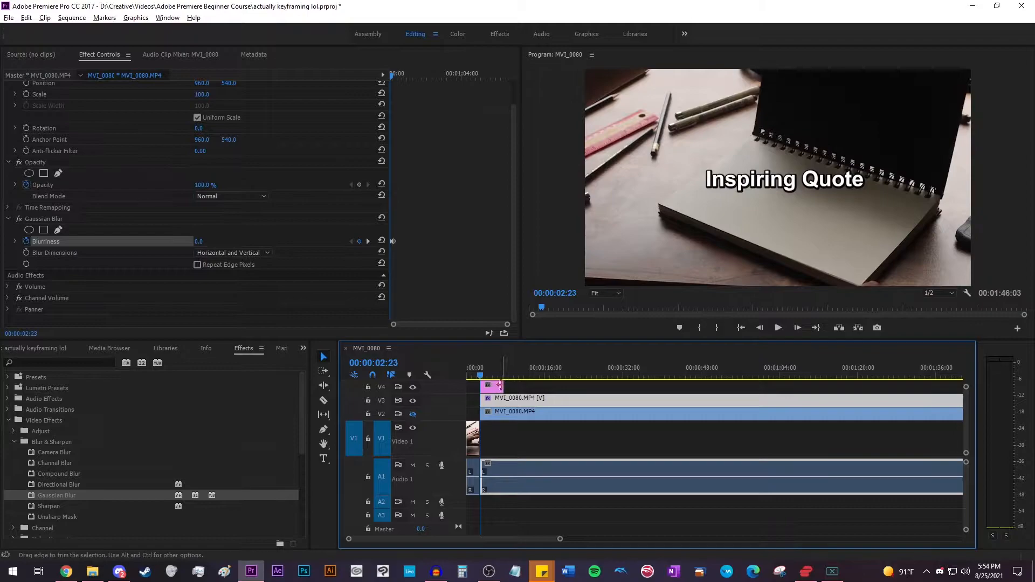
key("space")
key("Home")
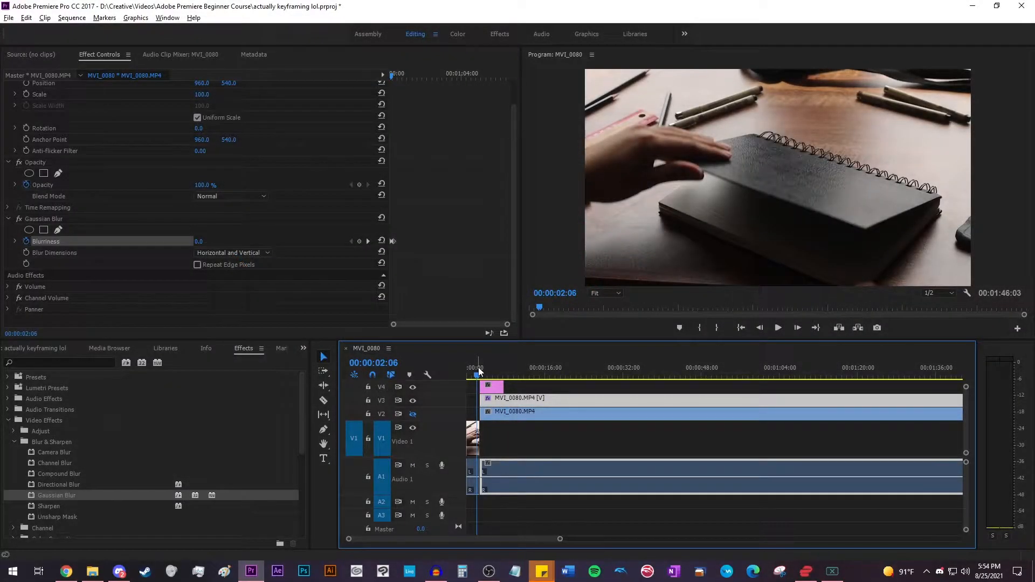
left_click(475, 367)
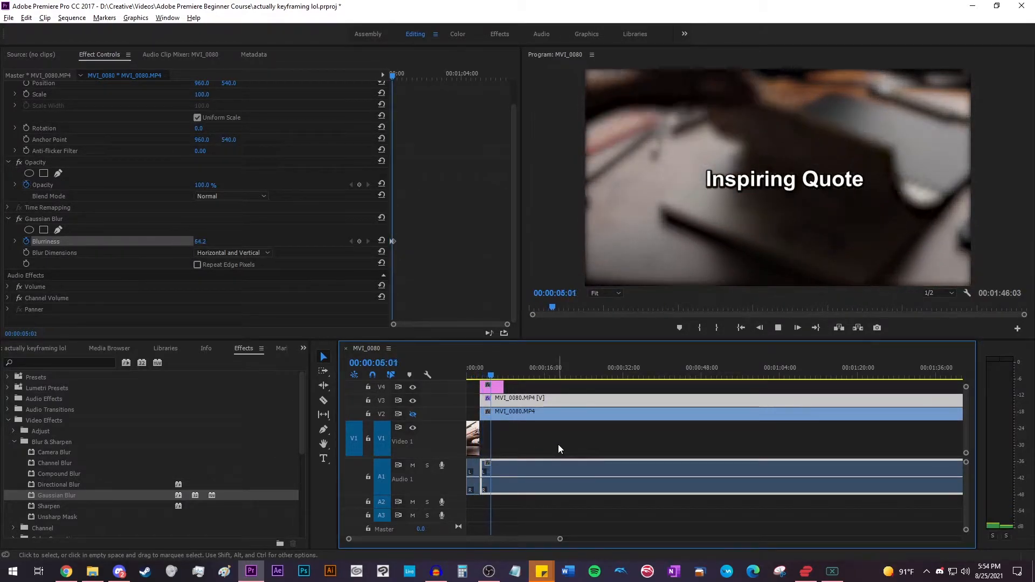
key("space")
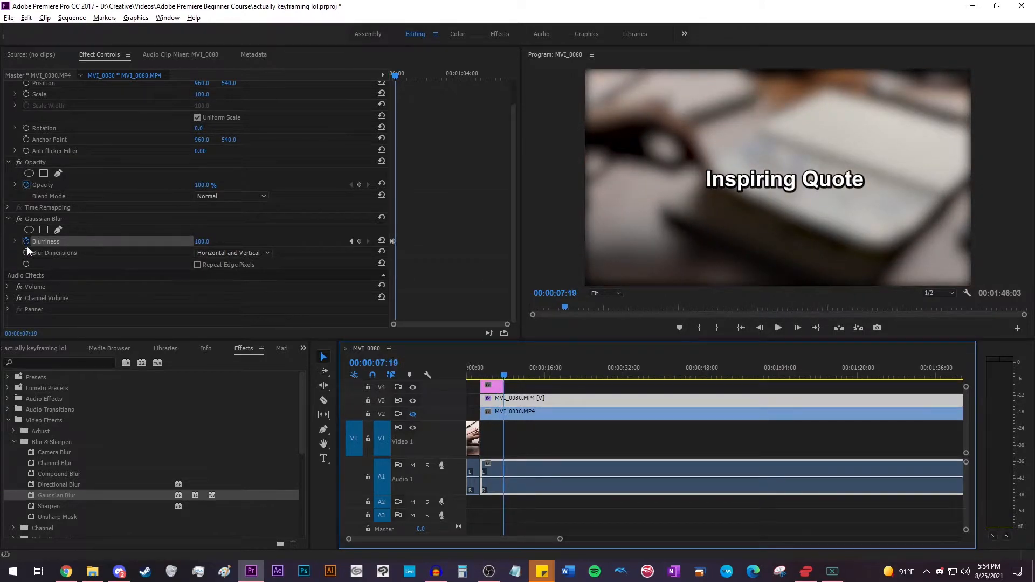
Step: Enable opacity keyframing on the title clip at 00:00:02:23 and set its starting opacity to 0%
left_click(497, 389)
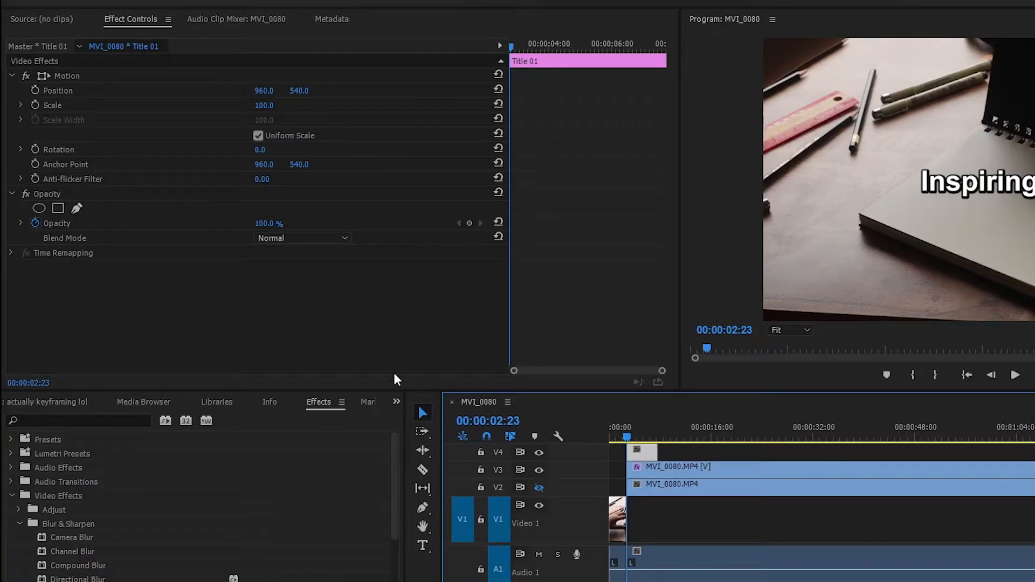
left_click(34, 225)
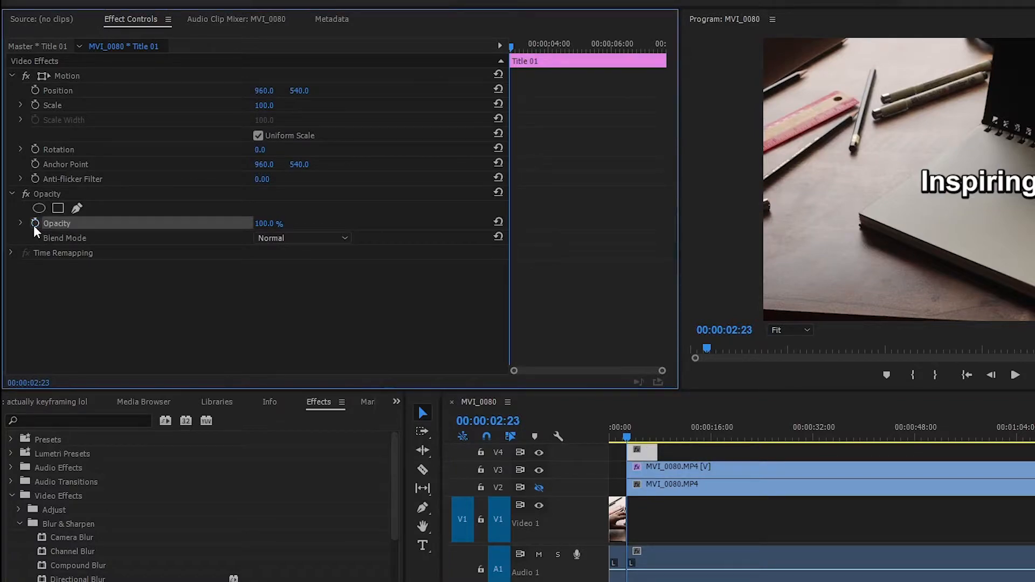
left_click(34, 224)
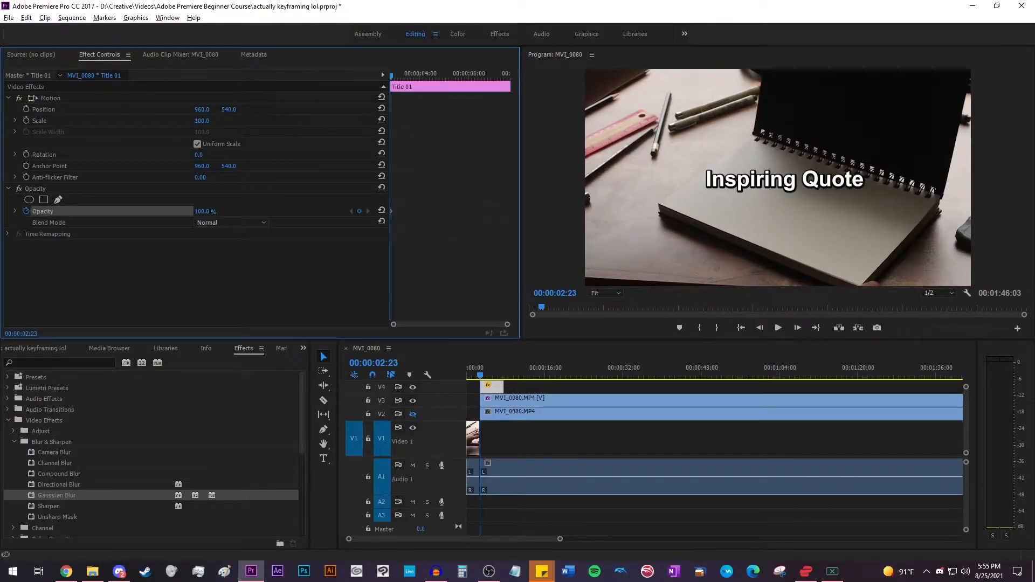
left_click_drag(203, 212, 149, 212)
Step: Set the title's opacity to 100% about two seconds into the clip and play back the fade-in
key("space")
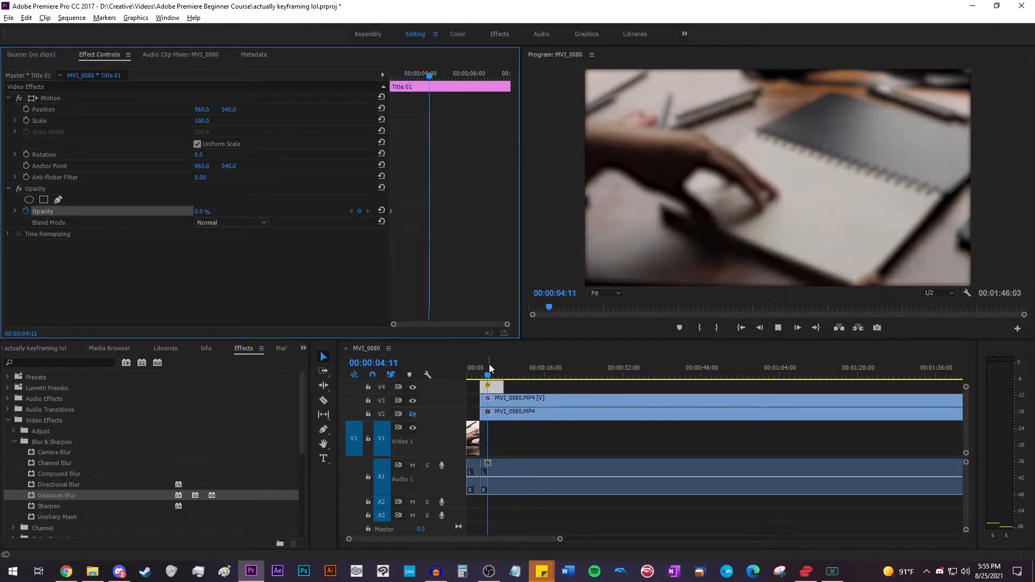
key("space")
left_click(207, 212)
type("100")
key("Return")
left_click(475, 372)
key("space")
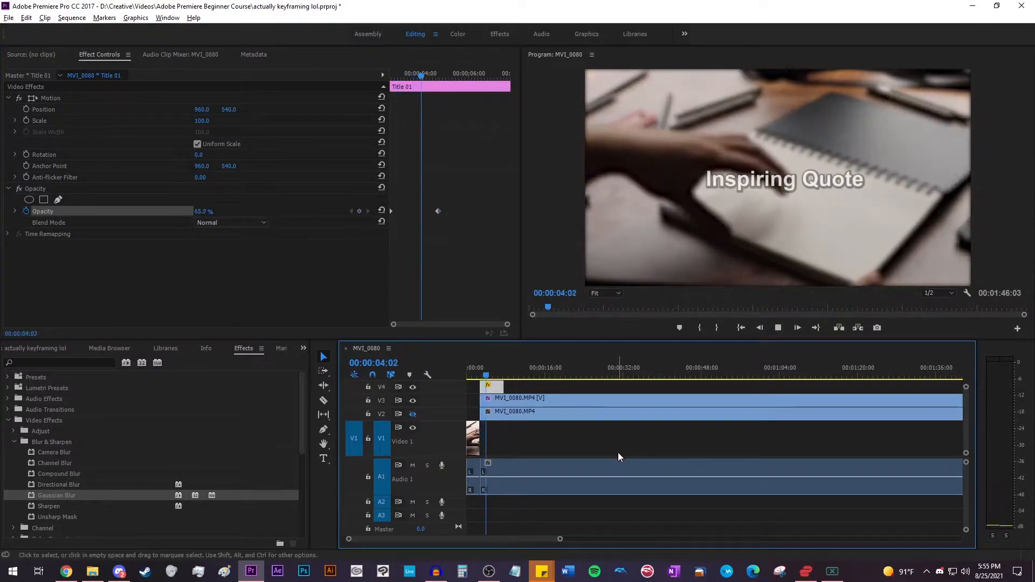
Step: Set the title's opacity to 0% at its end, 00:00:07:22, and play back the fade-in and fade-out
left_click(494, 374)
left_click(496, 375)
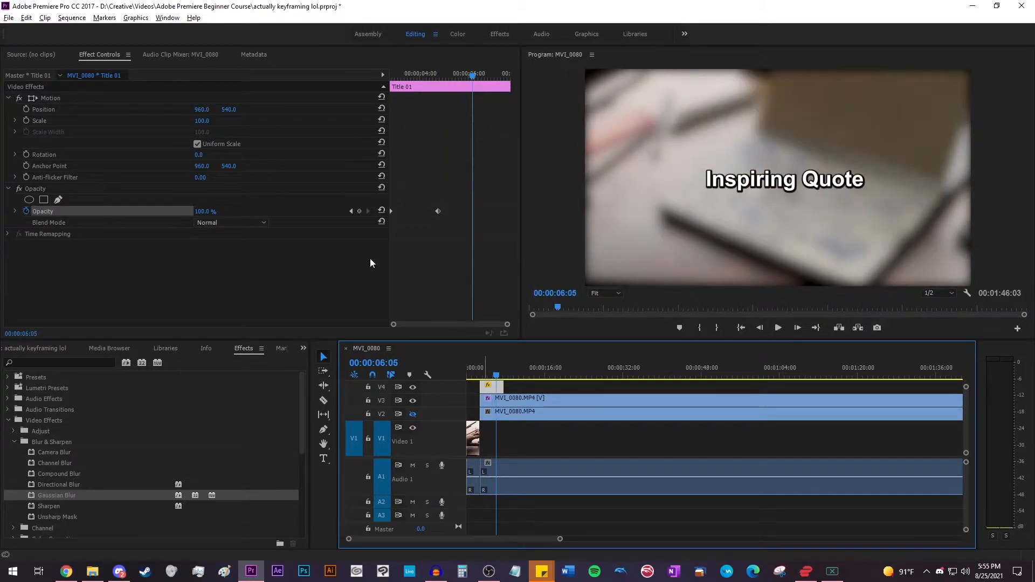
left_click(502, 372)
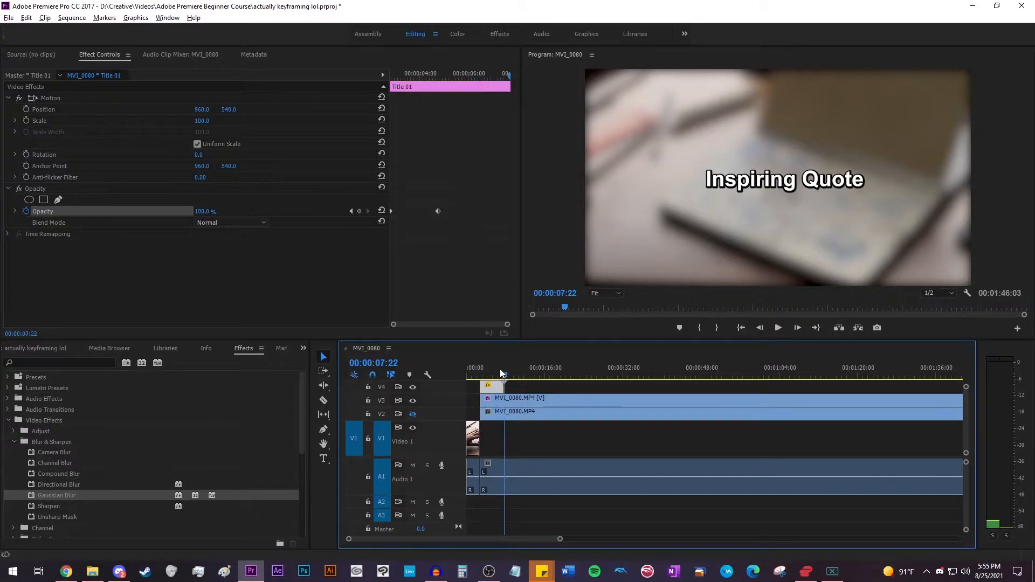
left_click(207, 211)
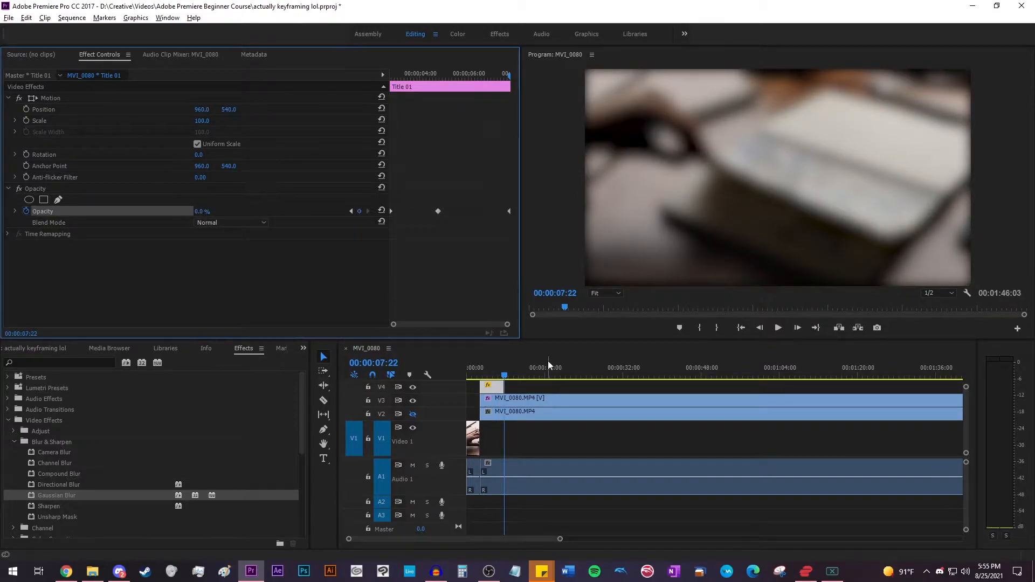
left_click(473, 370)
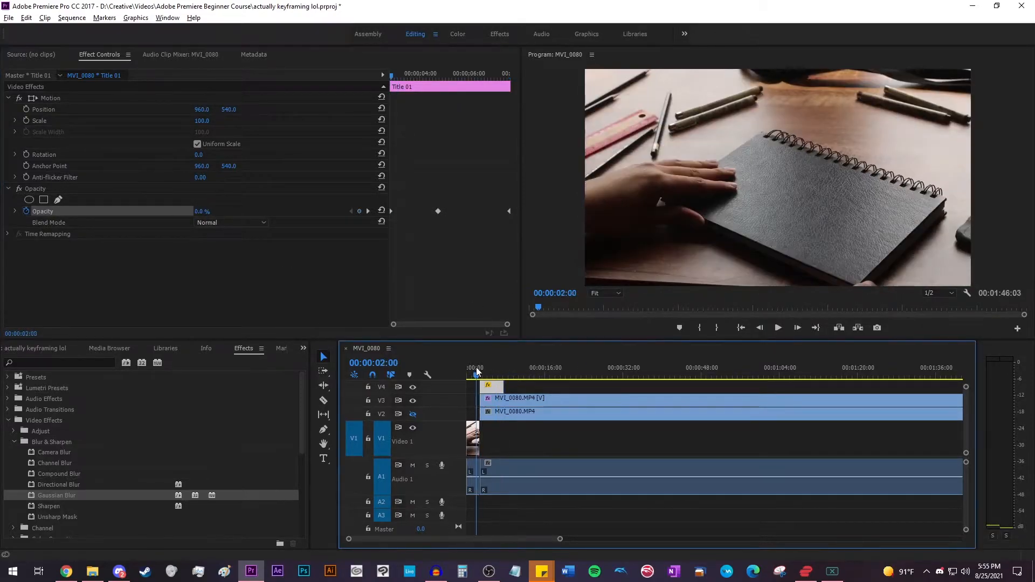
key("space")
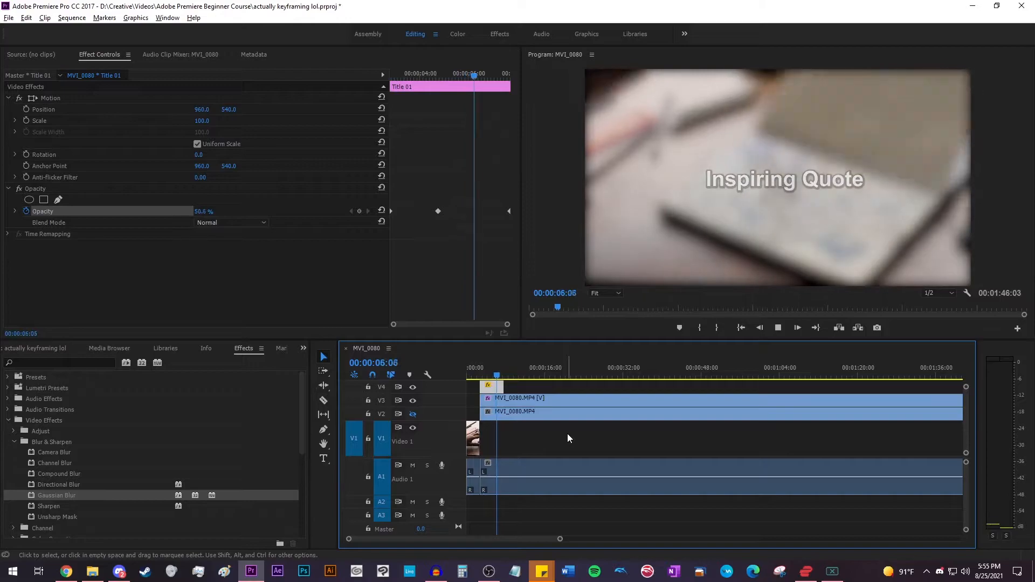
left_click_drag(483, 368, 499, 366)
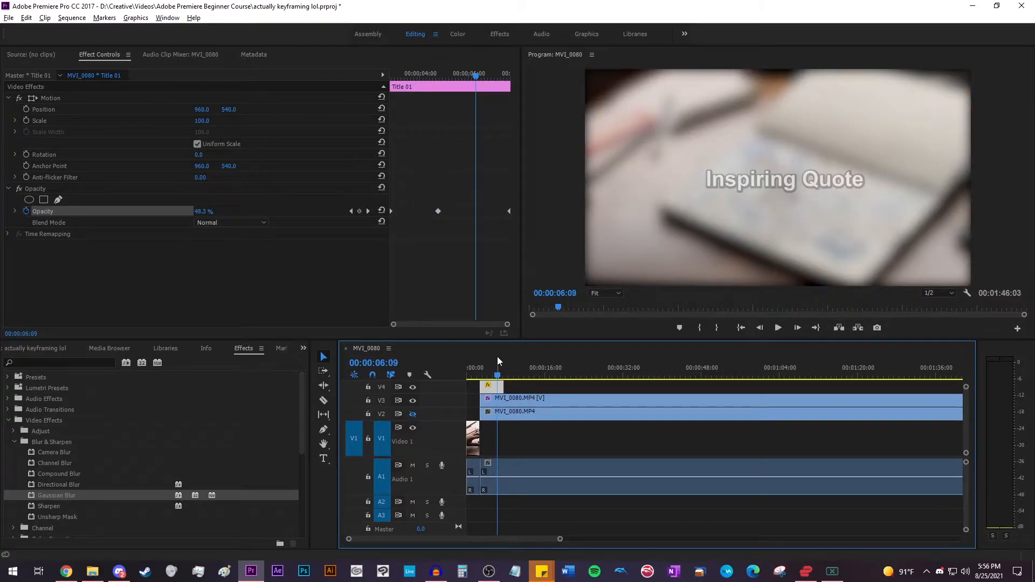
Step: Split the V4 title clip at 00:00:04:29 and 00:00:07:02 using the Razor tool
left_click(490, 368)
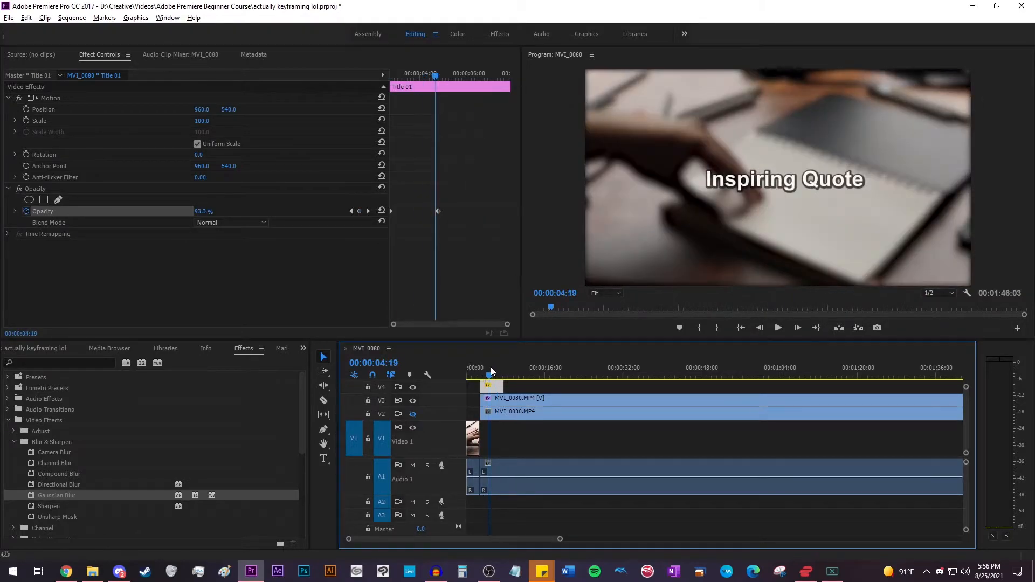
left_click(490, 368)
key("c")
left_click(495, 387)
key("v")
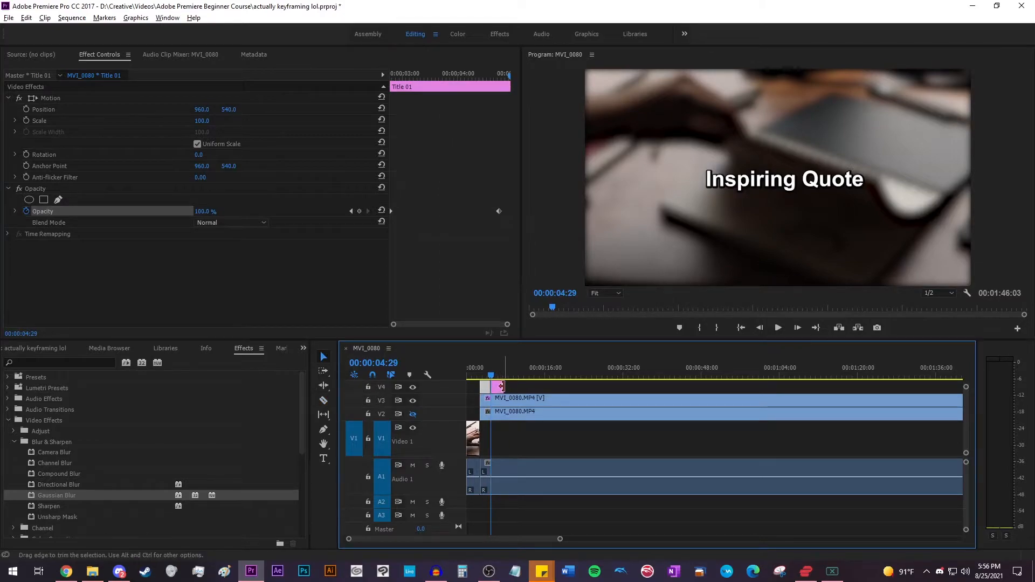
left_click(496, 372)
left_click_drag(499, 374, 503, 375)
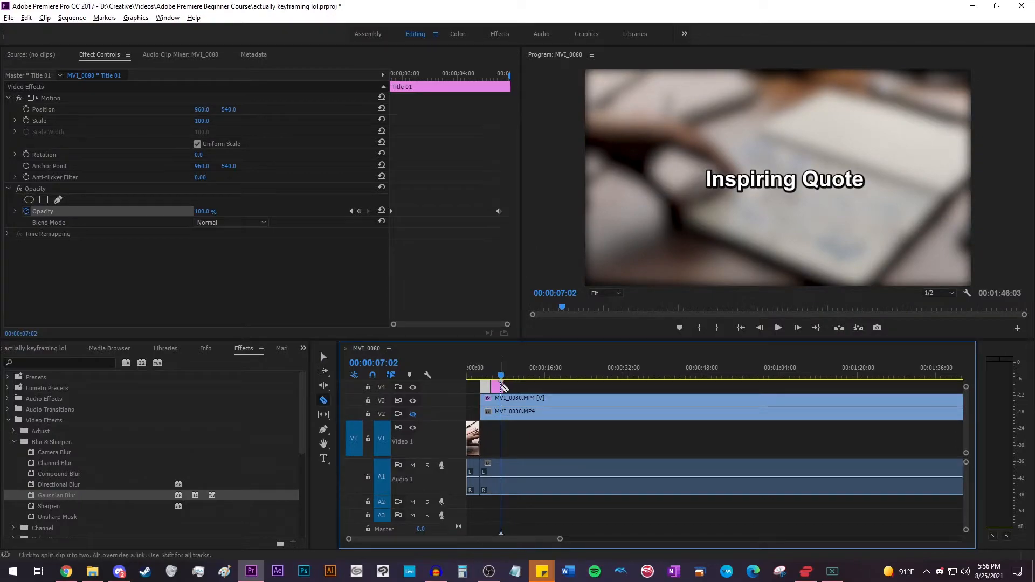
left_click(497, 387)
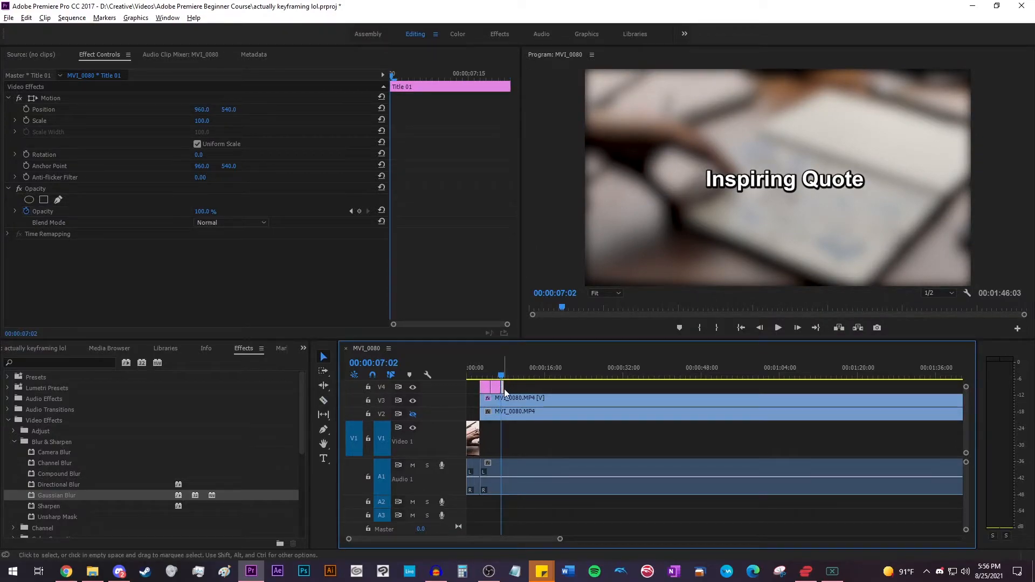
Step: Keyframe the last title segment's opacity from 100% at 00:00:07:02 to 0% at 00:00:07:22
left_click(68, 213)
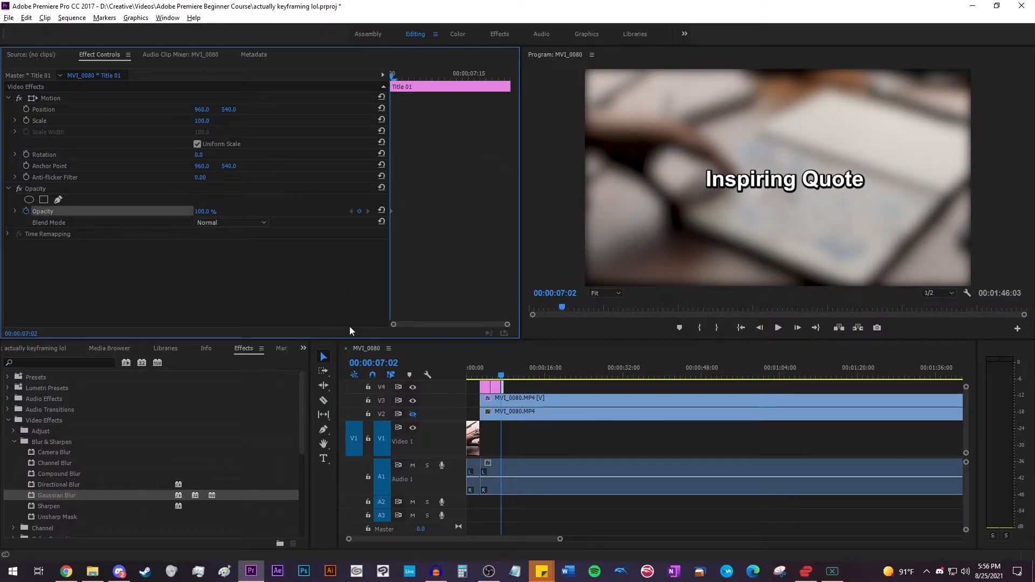
left_click(505, 374)
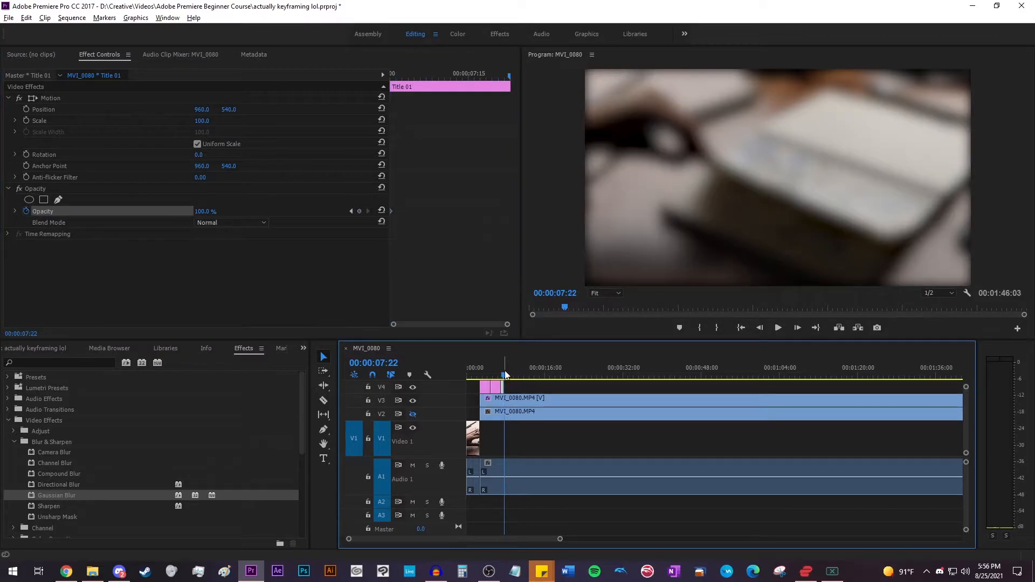
left_click(206, 212)
type("0")
key("Return")
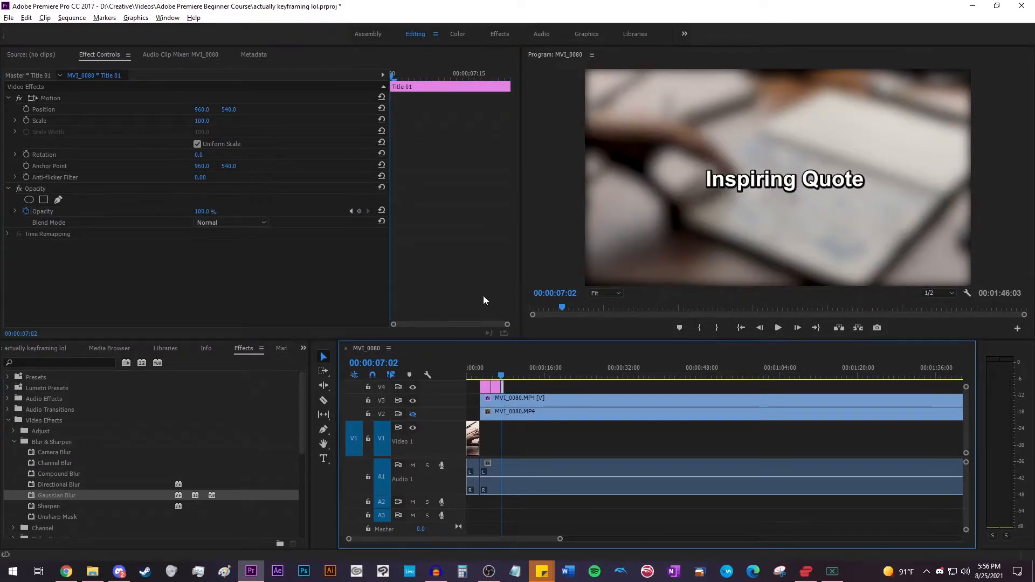
Step: Try to turn off opacity keyframing on the last title segment
left_click(26, 211)
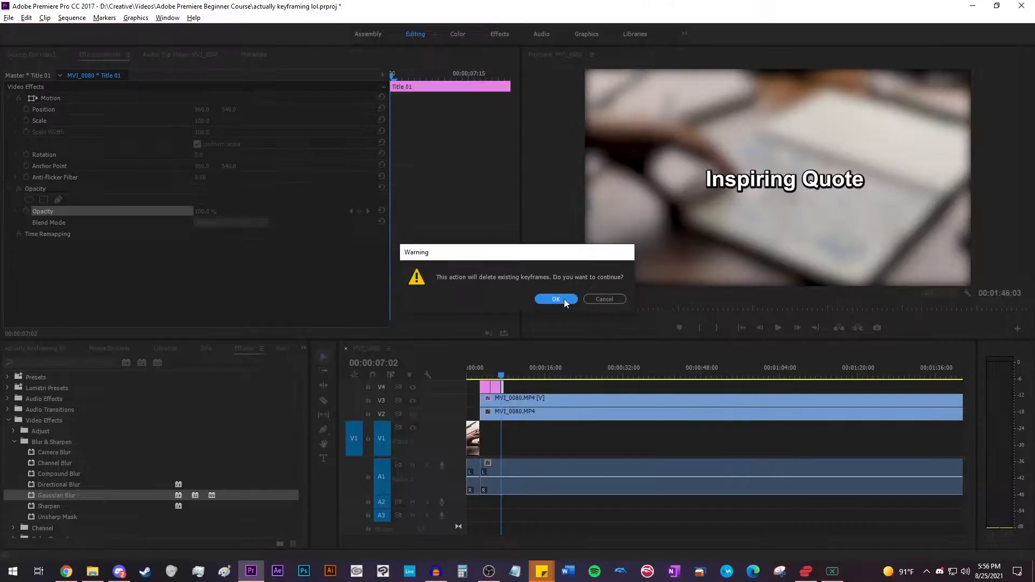
left_click(582, 305)
left_click(491, 427)
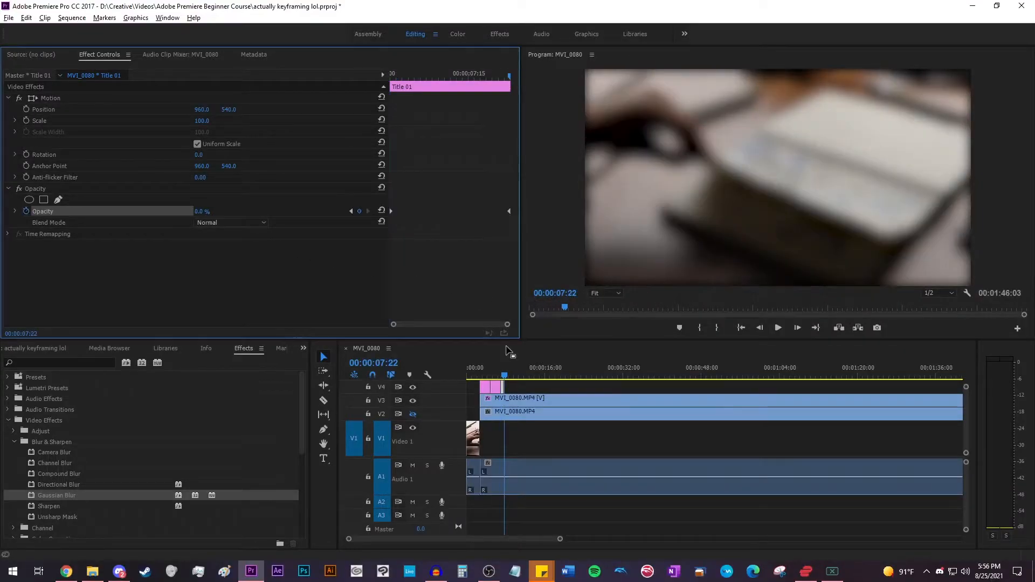
Step: Enable position keyframing on the title clip at 00:00:02:23 and move the title below the frame, to about 960, 1130
left_click_drag(504, 372, 479, 377)
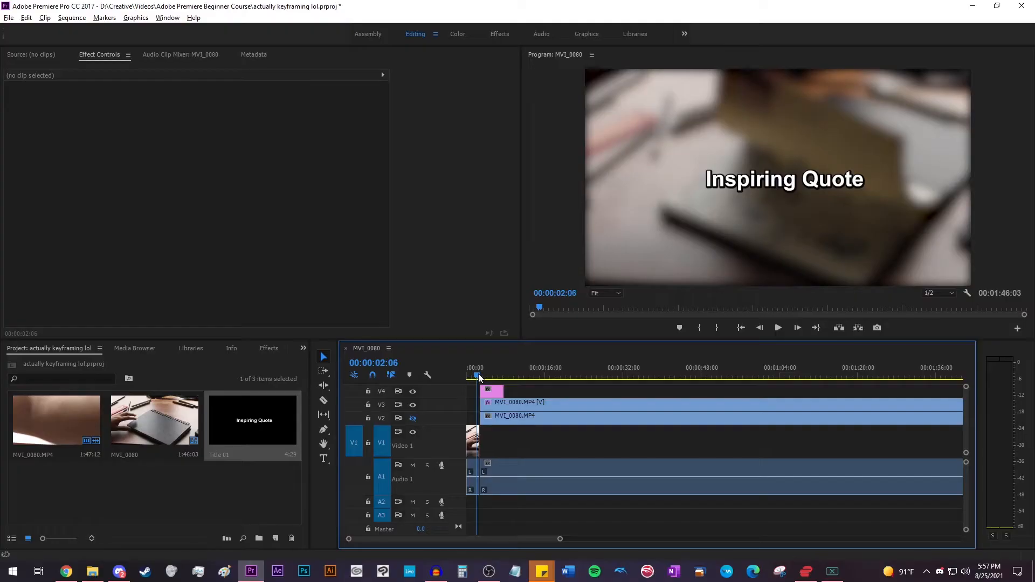
left_click(480, 375)
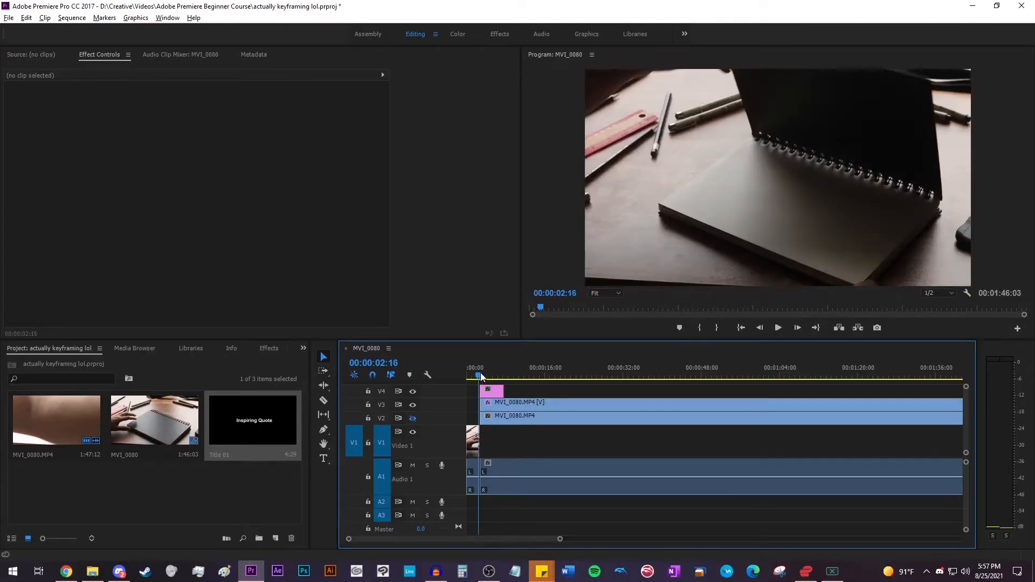
left_click(481, 376)
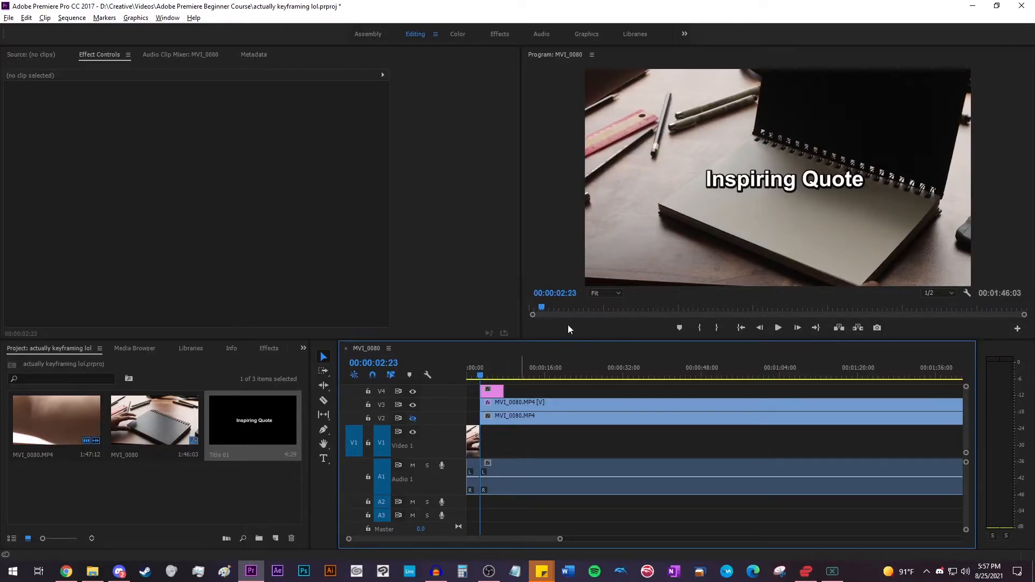
left_click(493, 390)
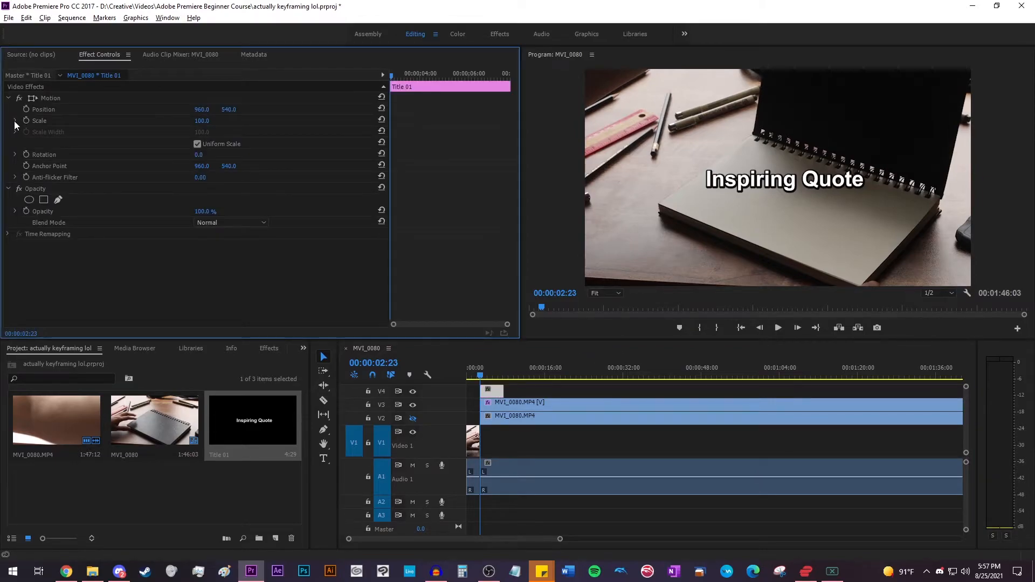
left_click(26, 109)
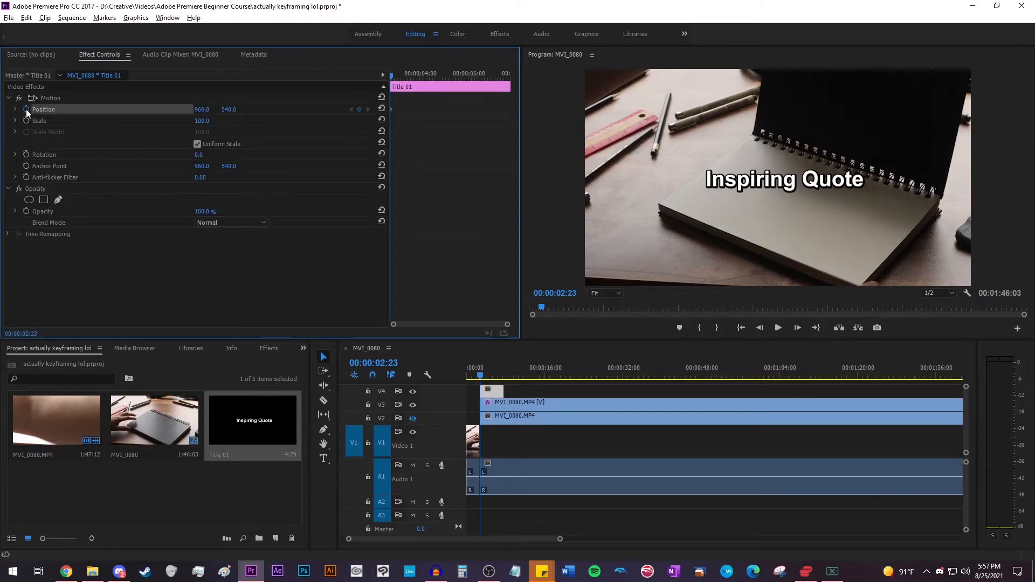
left_click_drag(798, 180, 835, 301)
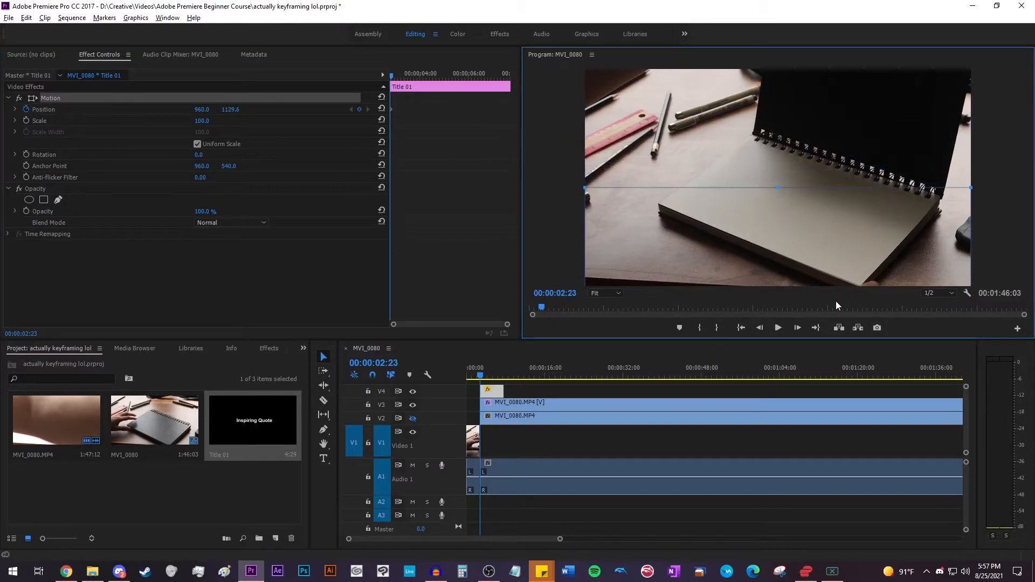
Step: Keyframe the title's position back to the frame centre, 960, 540, at 00:00:03:16 and play the rise-in animation
left_click_drag(481, 379, 484, 379)
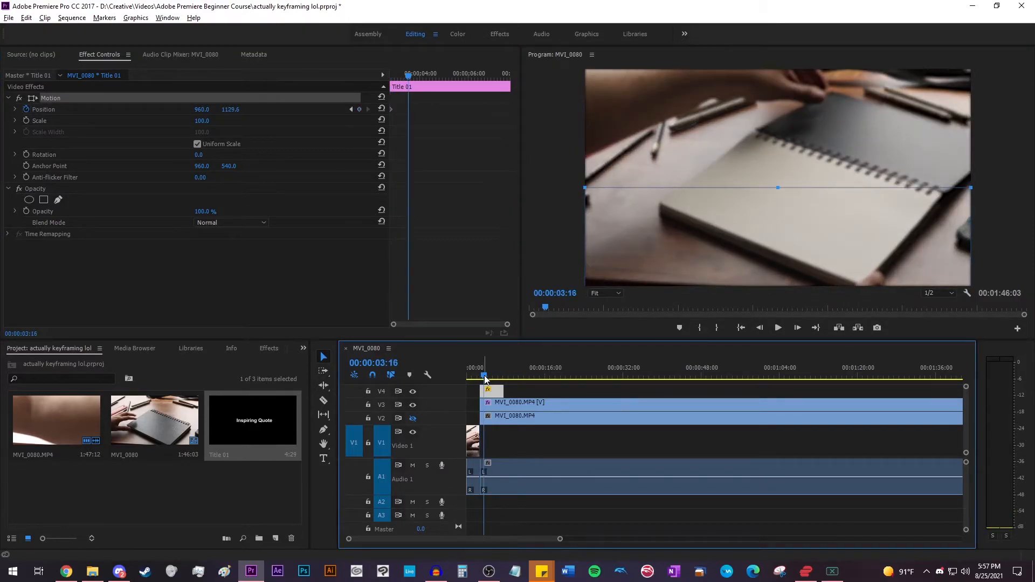
left_click_drag(752, 248, 758, 136)
left_click(618, 396)
key("space")
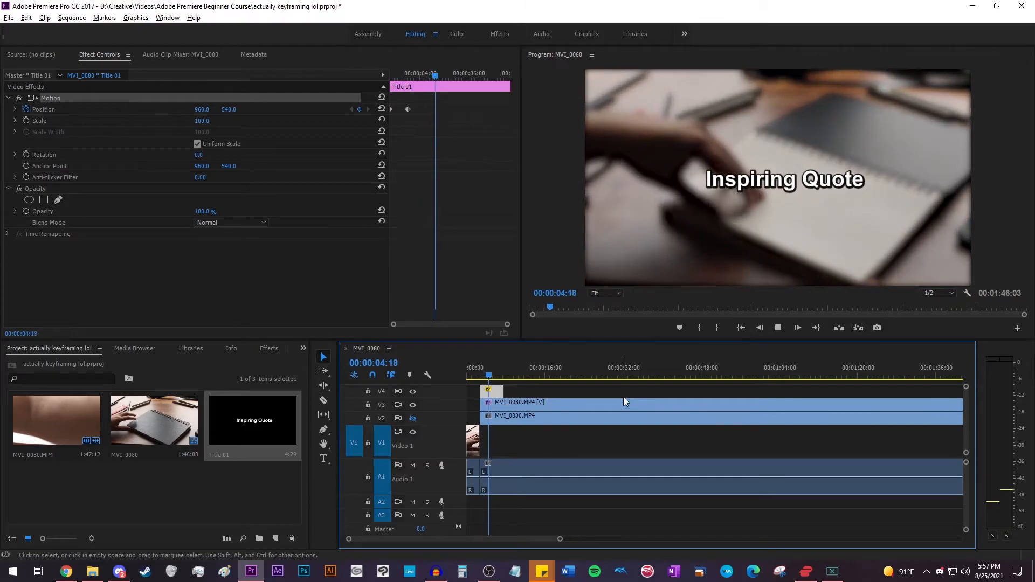
key("space")
left_click(487, 379)
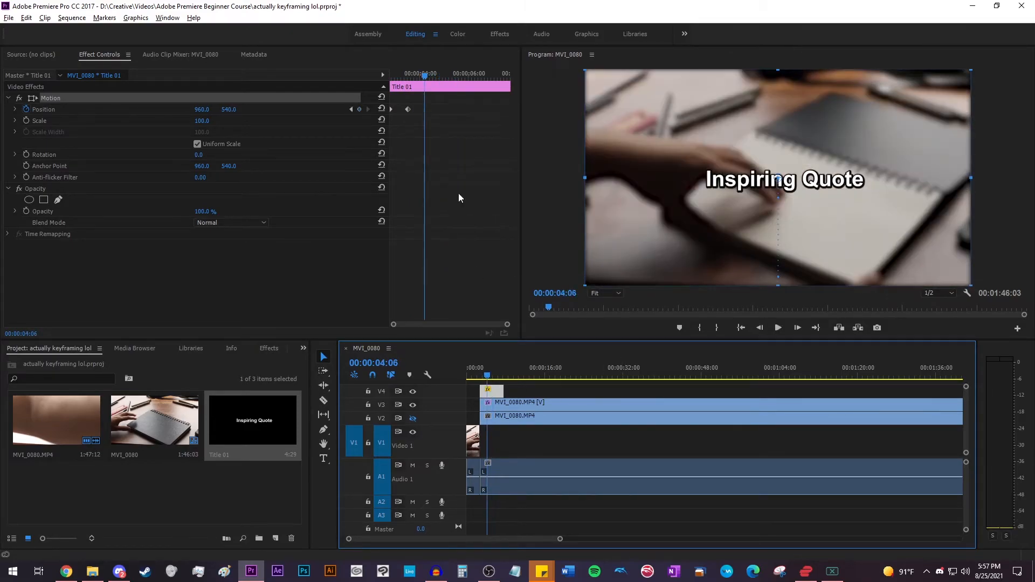
Step: Speed up the title's rise by moving its second position keyframe earlier, to about 00:00:03:02, and preview it
left_click(407, 110)
left_click_drag(404, 112, 397, 114)
left_click(481, 375)
key("space")
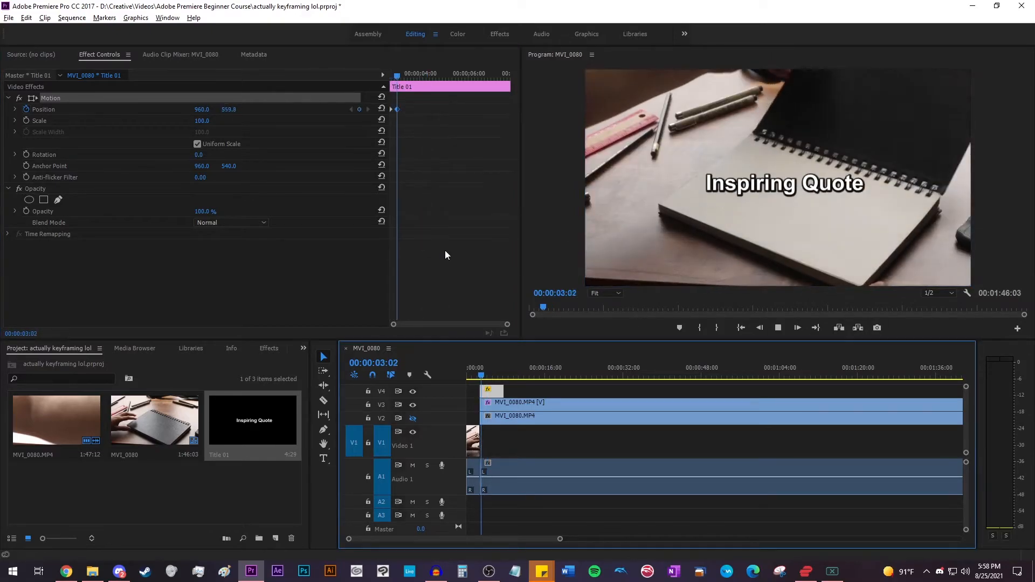
key("space")
Step: Slow the title's rise by moving its second position keyframe to about 00:00:04:05, preview it, and return to 00:00:02:23
left_click_drag(397, 110, 424, 111)
left_click(480, 375)
key("space")
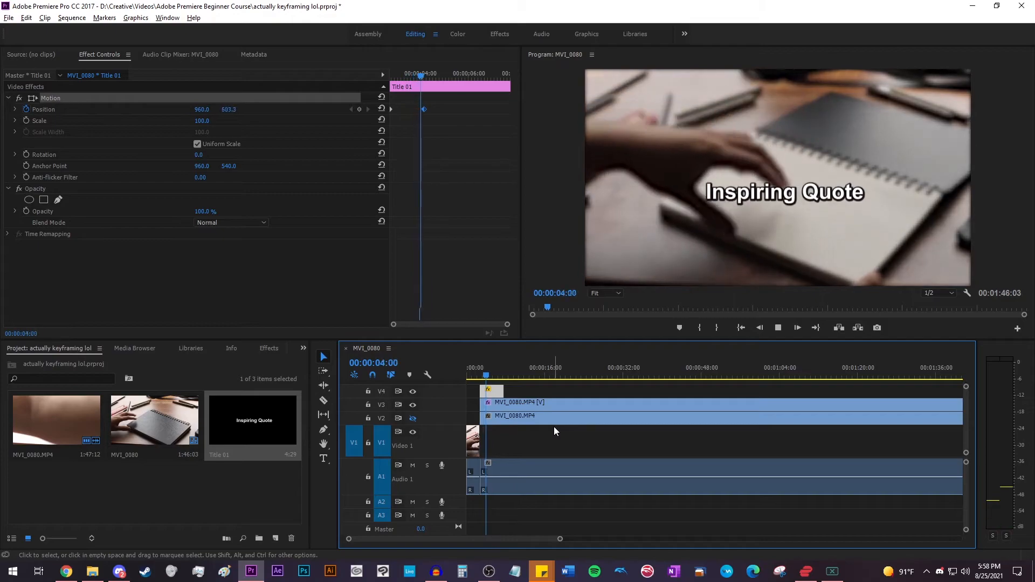
key("space")
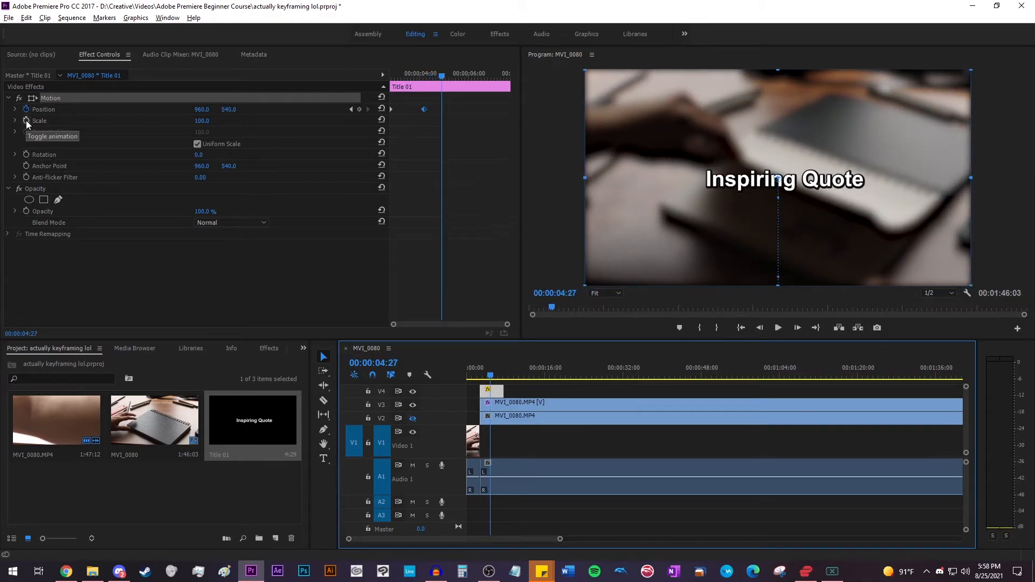
left_click(484, 375)
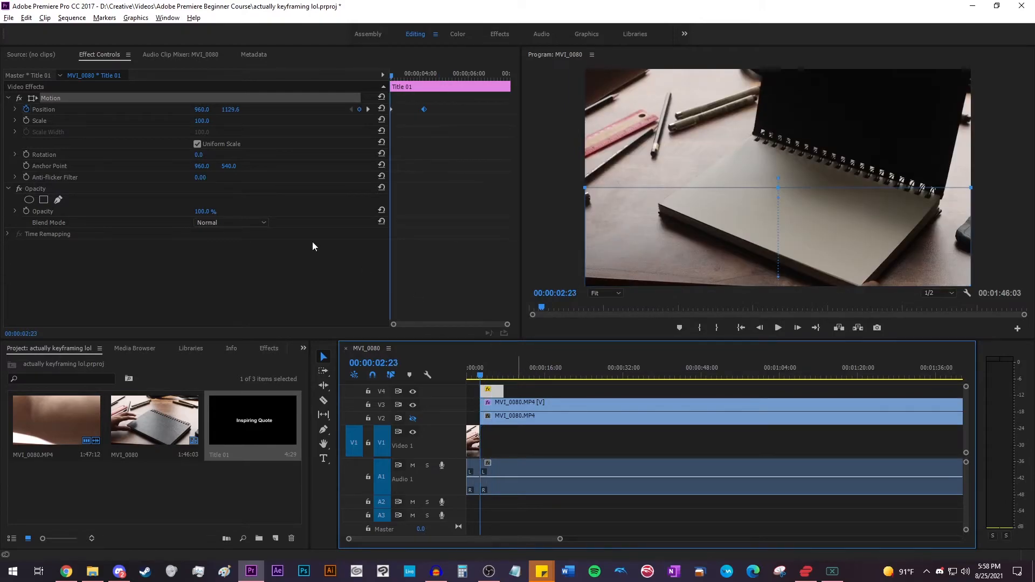